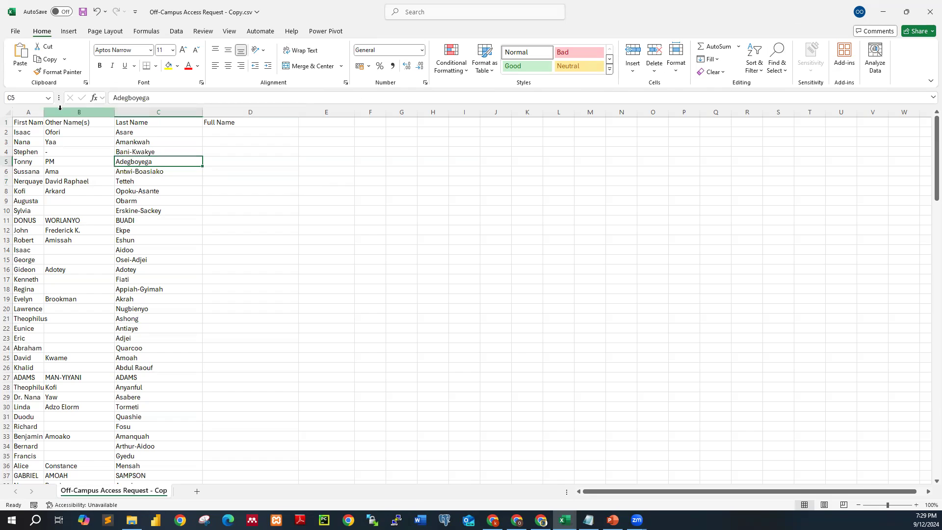
# - Widen column A so the first names fit
pyautogui.moveTo(44, 112); pyautogui.dragTo(114, 246)
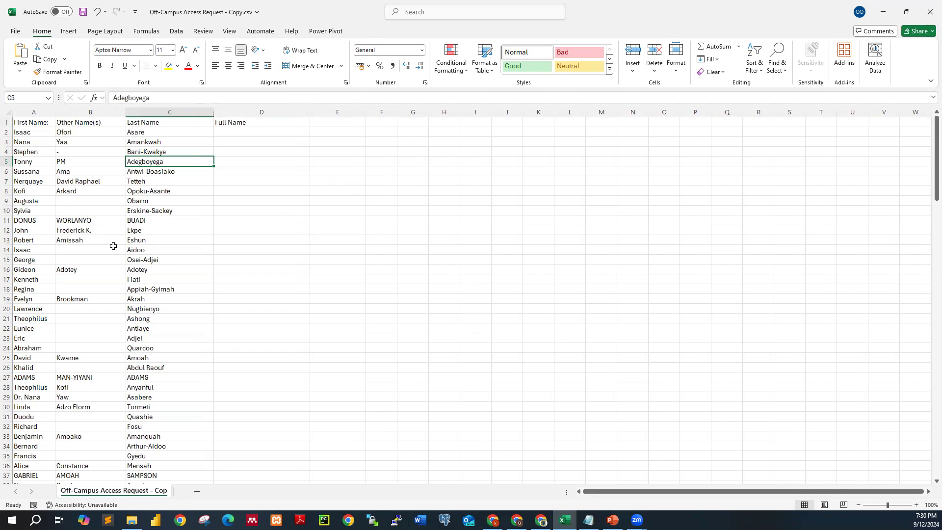
pyautogui.click(224, 132)
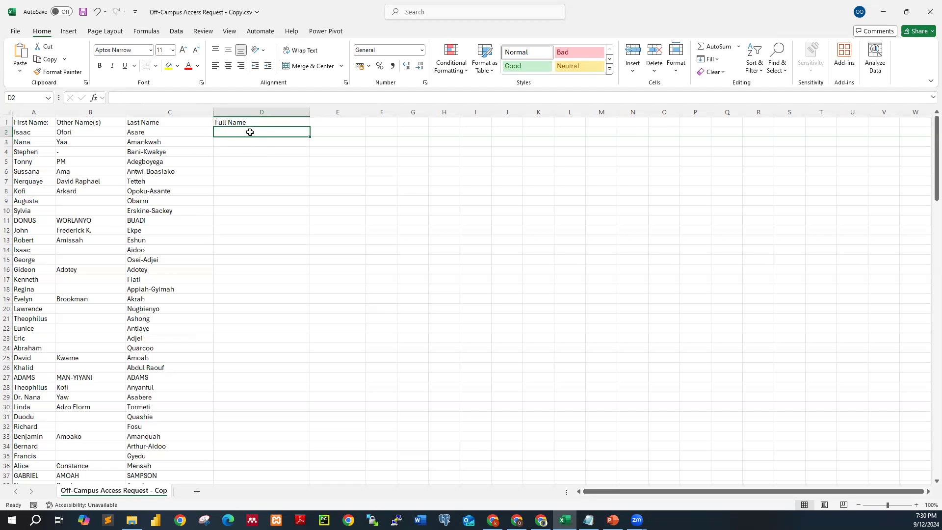
pyautogui.click(255, 111)
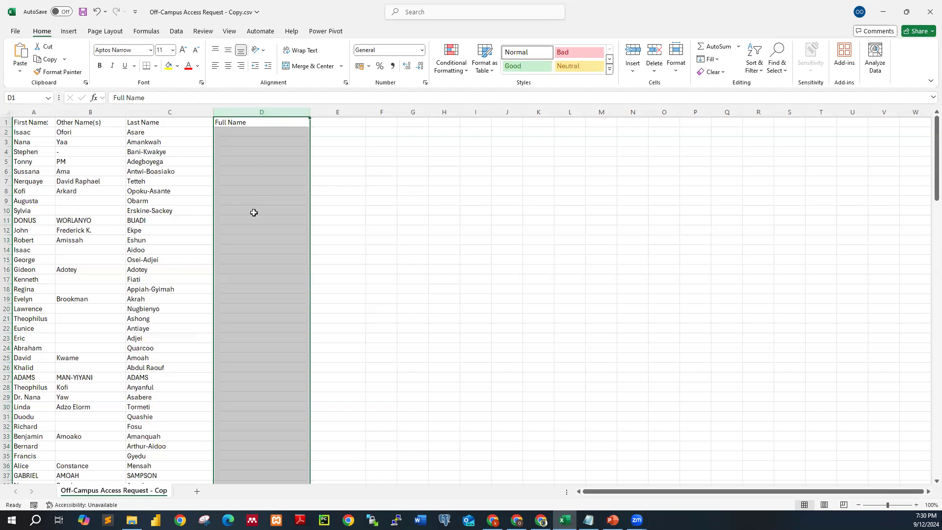
pyautogui.click(246, 123)
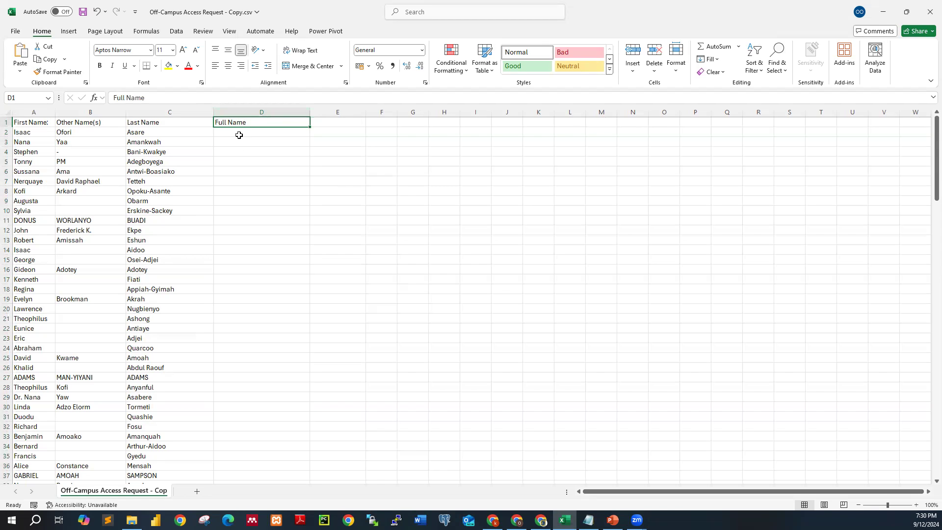
pyautogui.click(237, 134)
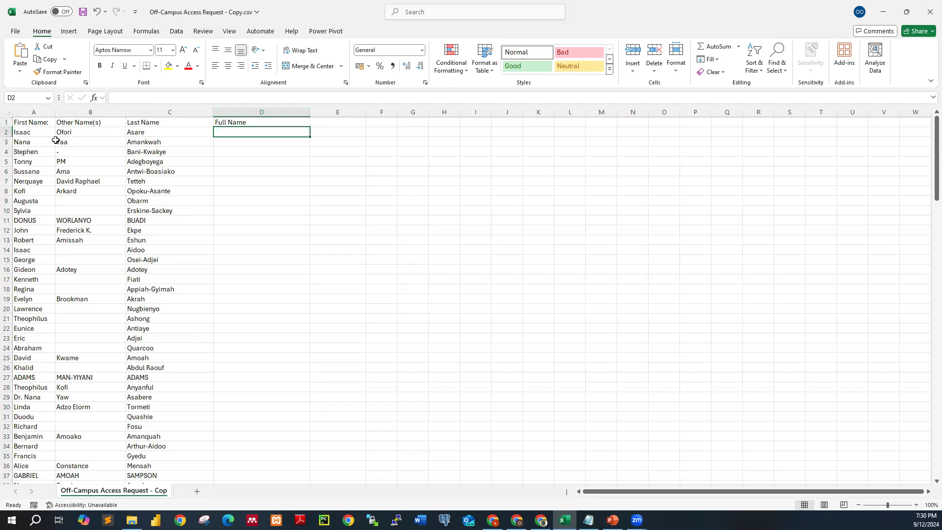
pyautogui.doubleClick(232, 133)
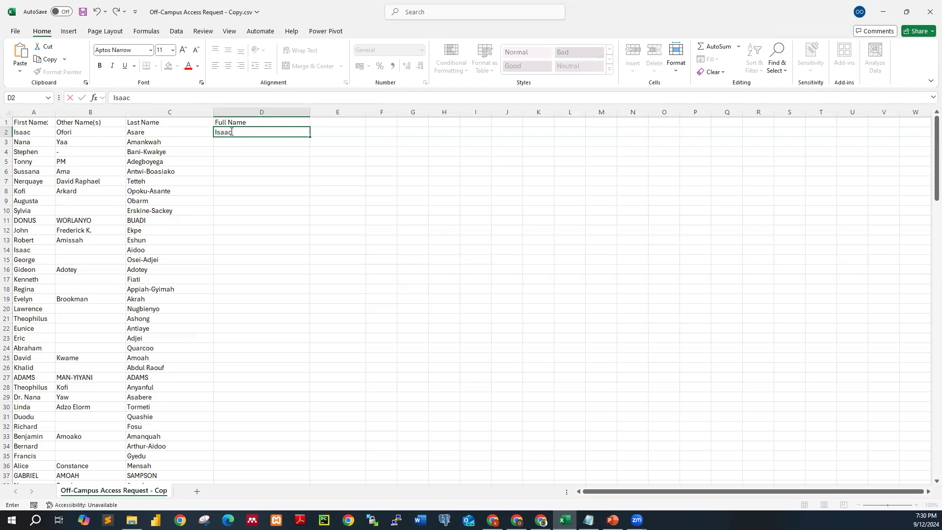
pyautogui.click(278, 200)
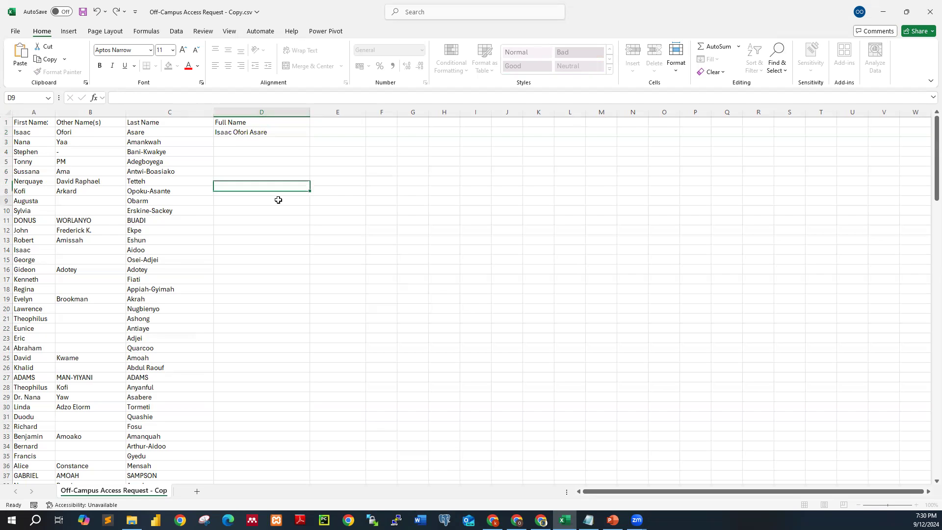
# - Clear the hand-typed full name from the first Full Name cell
pyautogui.click(278, 134)
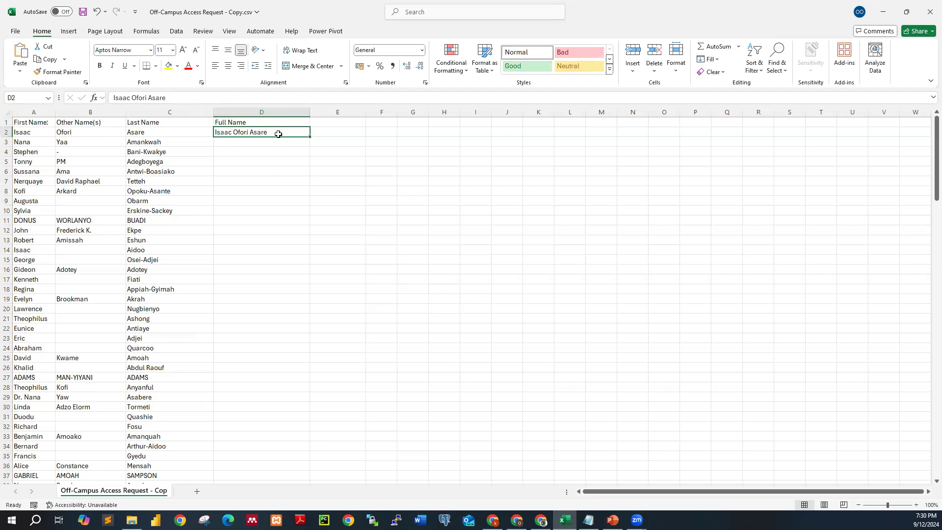
pyautogui.press('BackSpace')
pyautogui.click(273, 172)
pyautogui.click(263, 132)
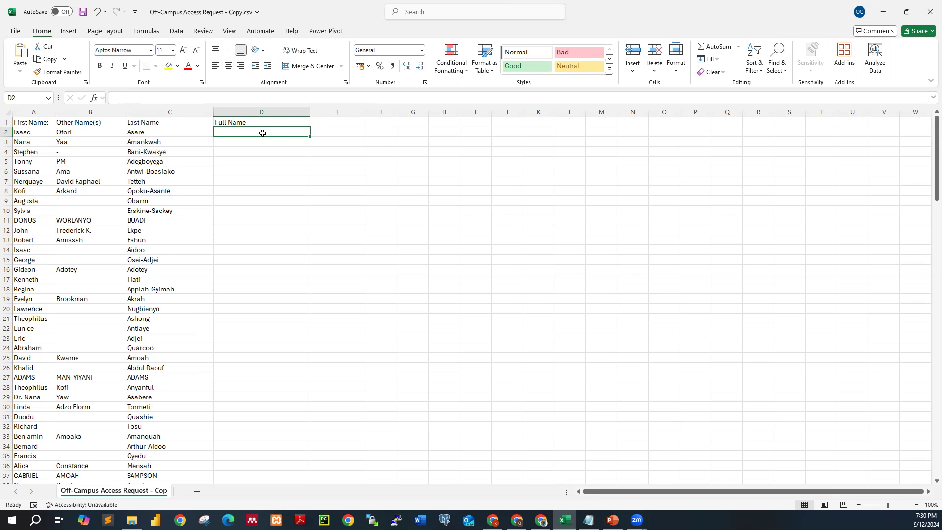
# - Add a second header Full Name in cell E1
pyautogui.click(331, 122)
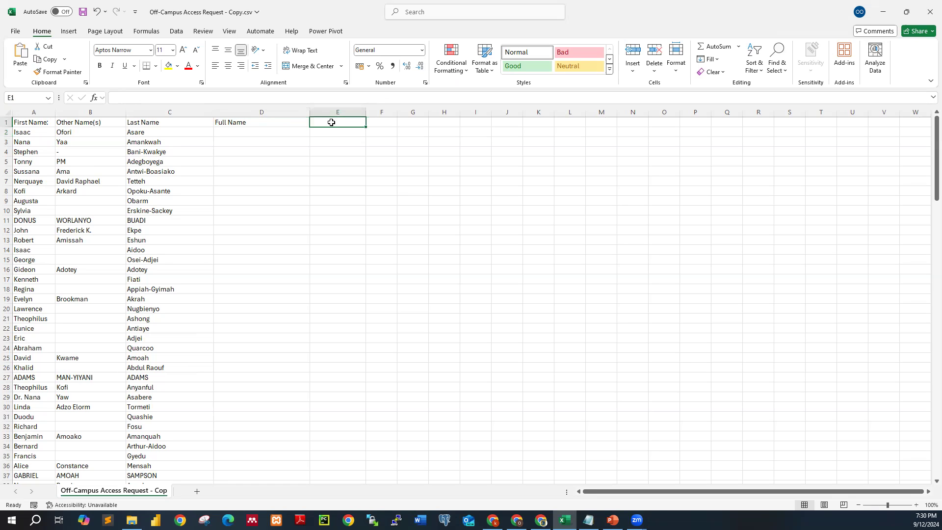
pyautogui.write('ful')
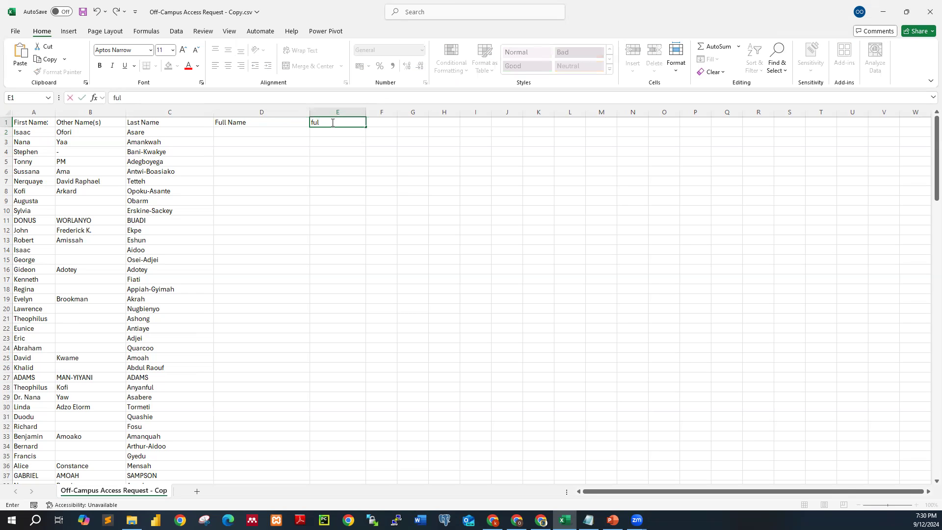
pyautogui.write('l')
pyautogui.press('BackSpace')
pyautogui.press('BackSpace')
pyautogui.press('BackSpace')
pyautogui.press('BackSpace')
pyautogui.write('Full Name')
pyautogui.click(228, 134)
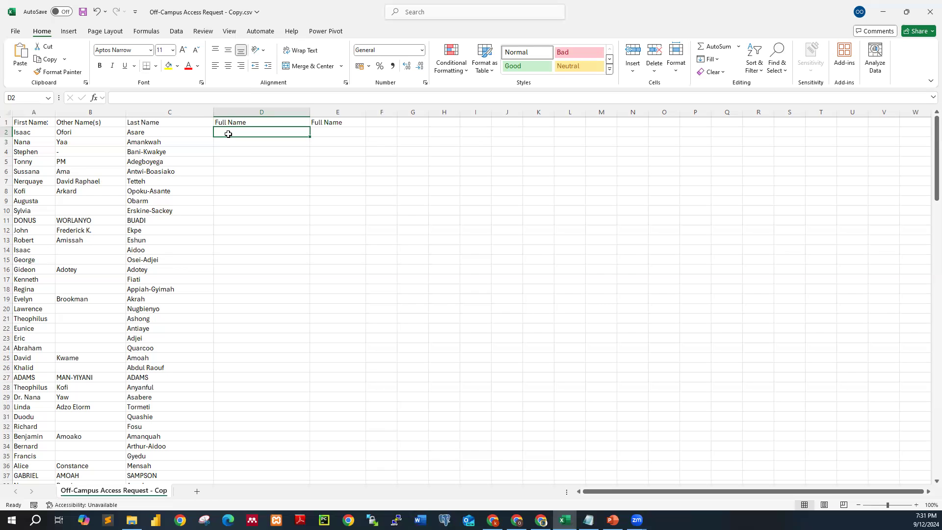
# - In D2, enter the formula =A2&" "&B2&" "&C2 joining first, other and last names
pyautogui.doubleClick(229, 134)
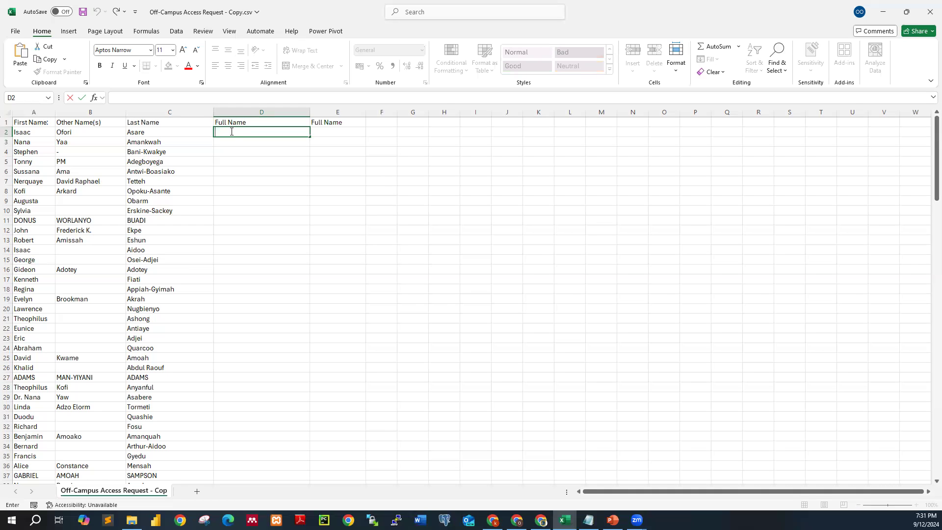
pyautogui.write('=')
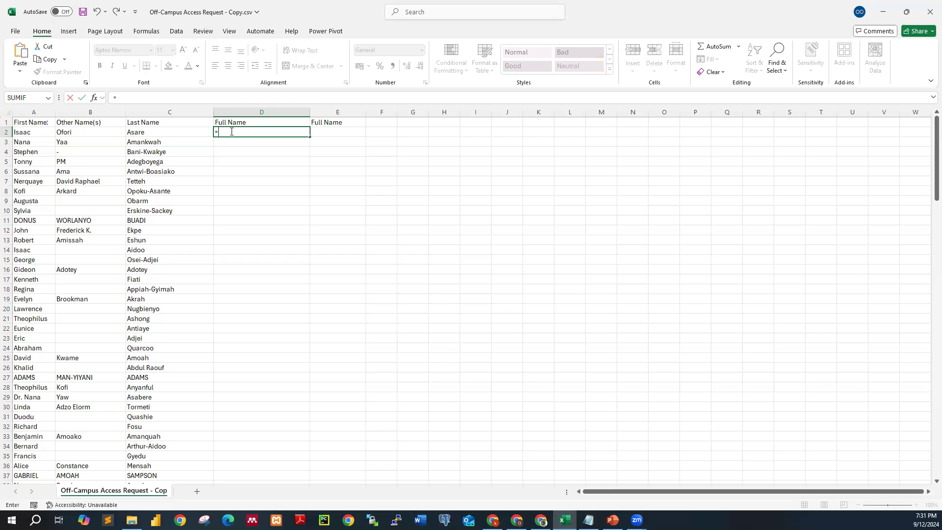
pyautogui.click(252, 173)
pyautogui.click(234, 133)
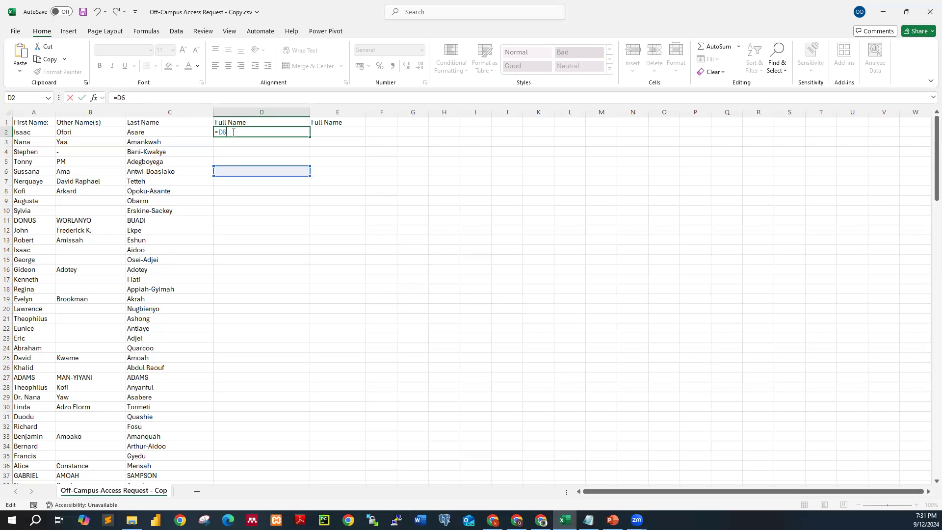
pyautogui.press('BackSpace')
pyautogui.press('BackSpace')
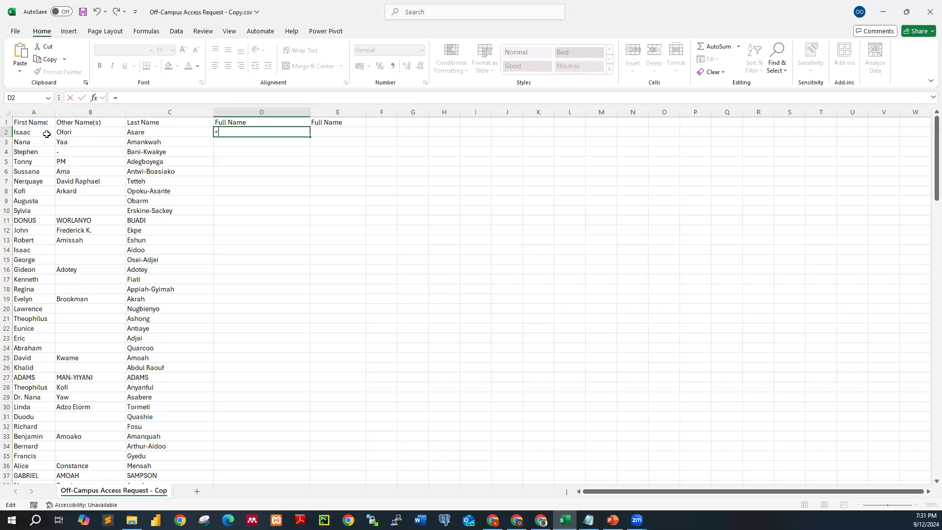
pyautogui.click(37, 133)
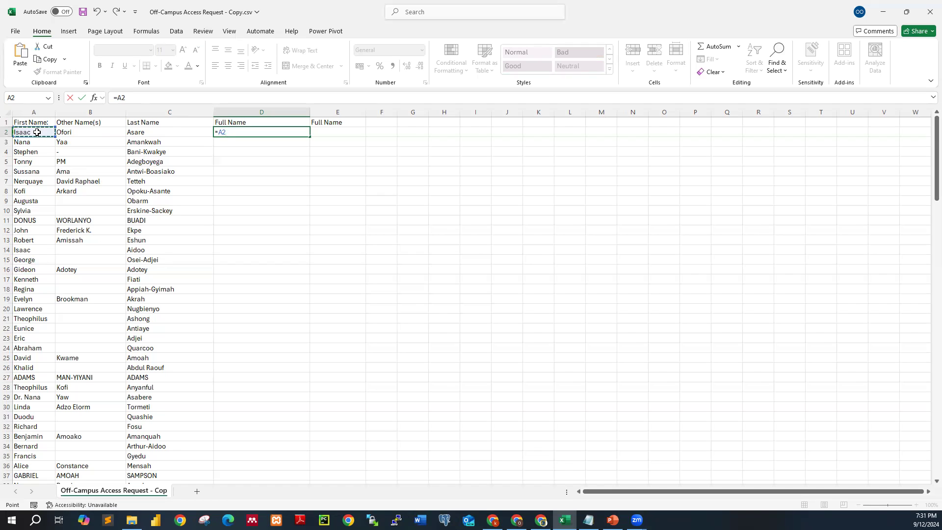
pyautogui.write('&')
pyautogui.write('&')
pyautogui.click(79, 133)
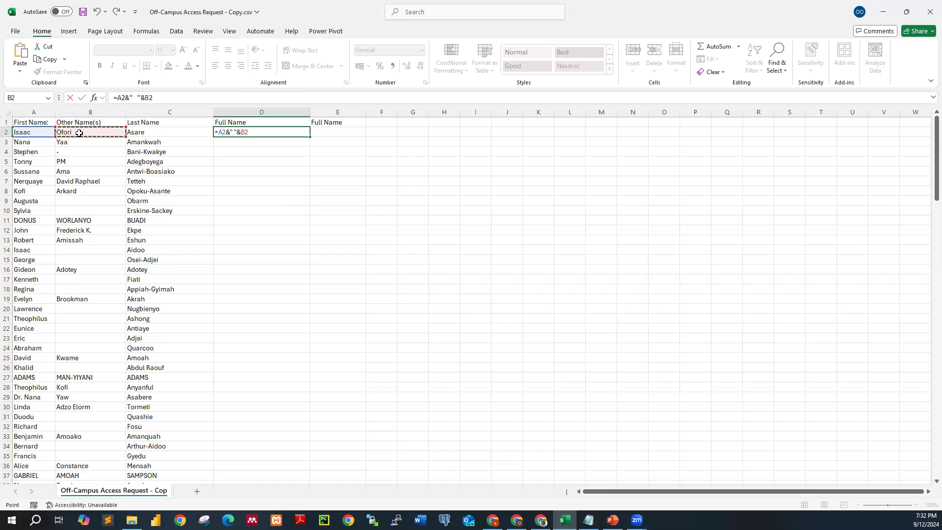
pyautogui.write('&" "&')
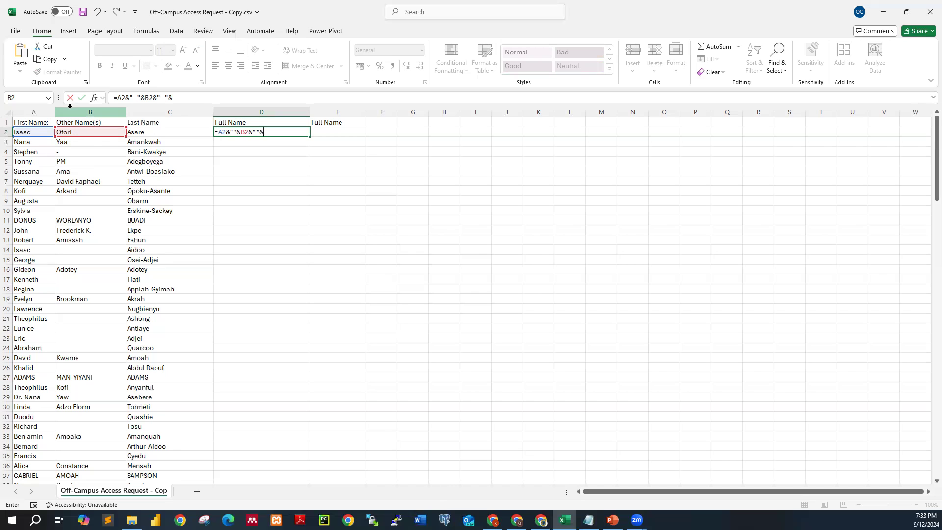
pyautogui.click(155, 132)
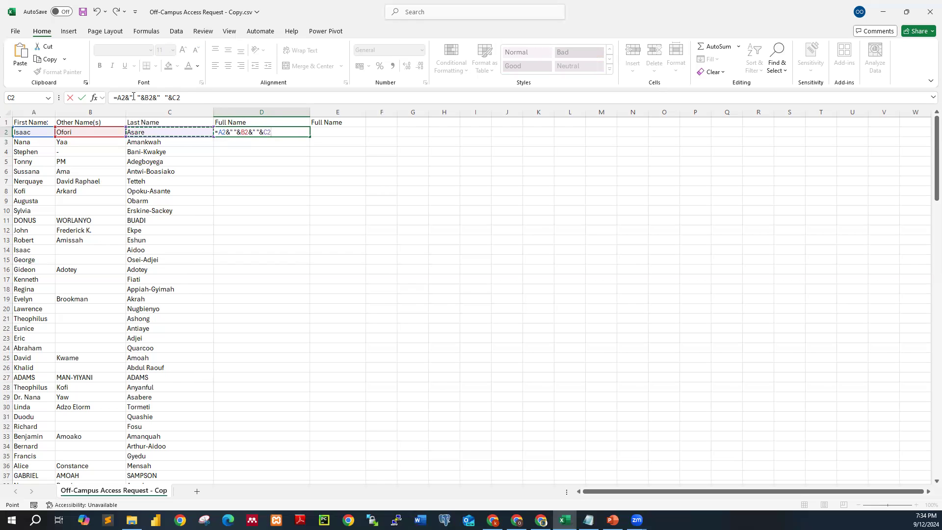
pyautogui.click(82, 98)
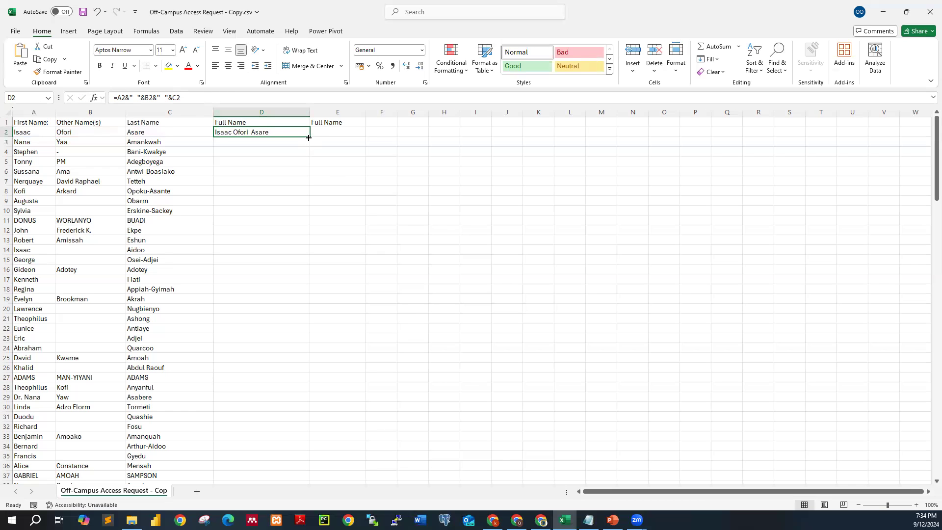
# - Fill the D2 formula down column D to row 154
pyautogui.moveTo(309, 138); pyautogui.dragTo(296, 401)
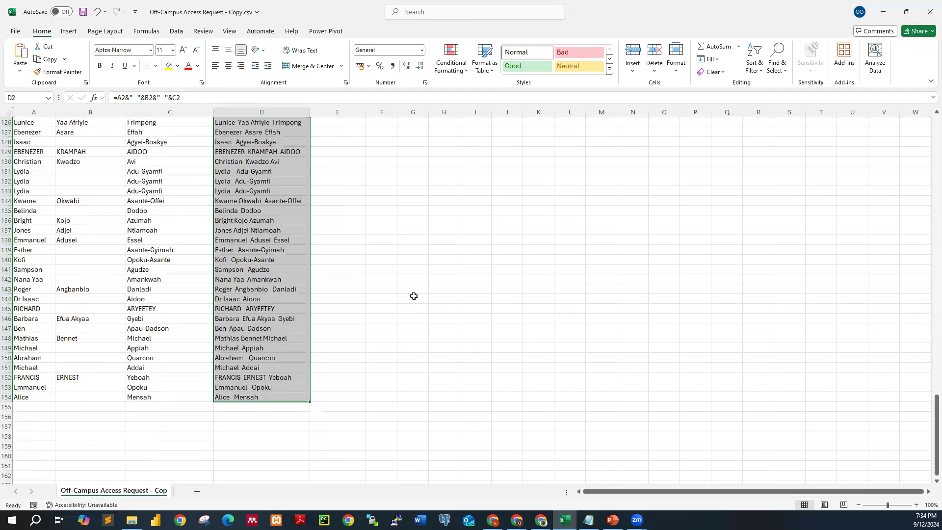
pyautogui.scroll(6, 414, 295)
pyautogui.scroll(20, 414, 296)
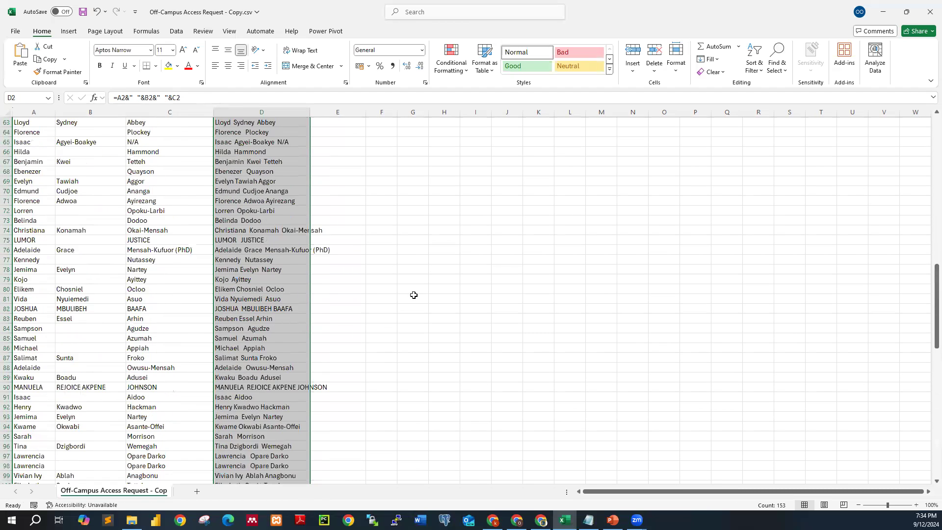
pyautogui.scroll(4, 414, 293)
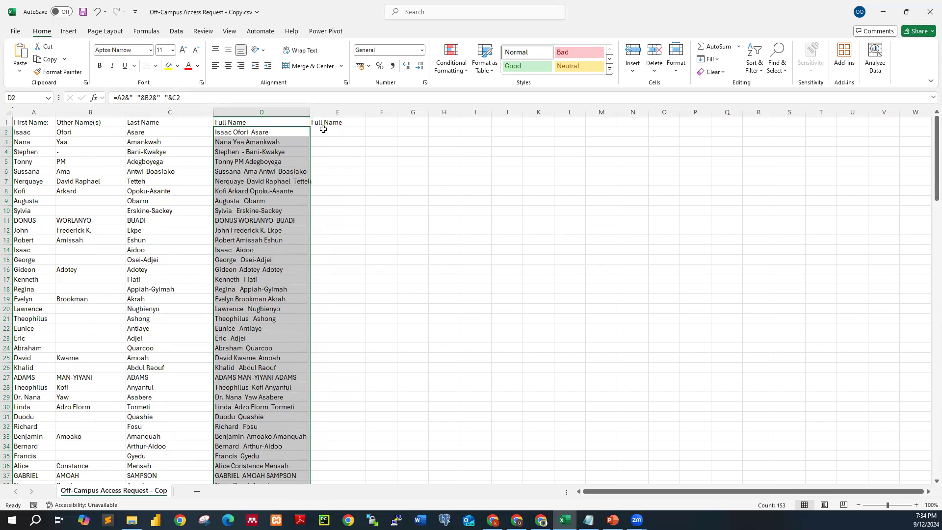
# - Widen columns D and E to show the full names
pyautogui.moveTo(310, 112); pyautogui.dragTo(351, 112)
pyautogui.click(400, 228)
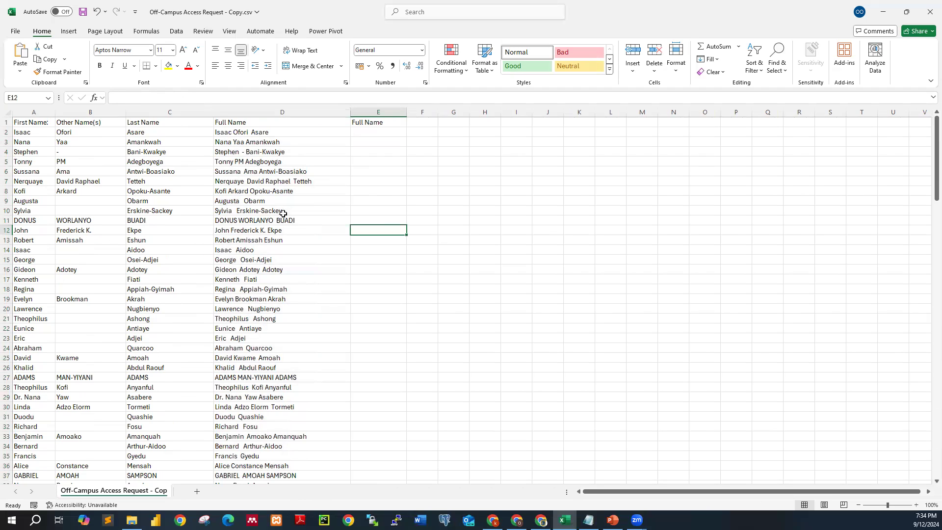
pyautogui.click(265, 134)
pyautogui.click(363, 132)
pyautogui.moveTo(407, 117); pyautogui.dragTo(445, 117)
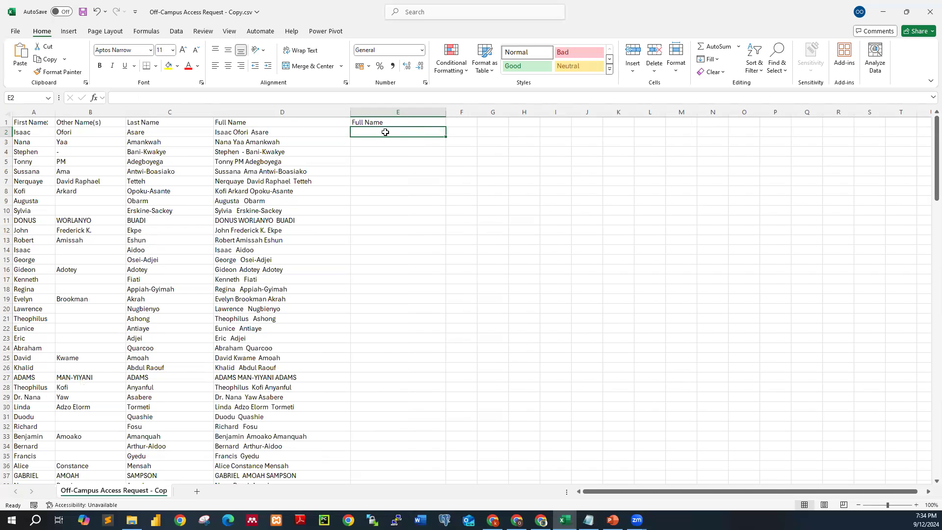
# - In E2, enter the formula =CONCAT(A2, " ",B2," ",C2)
pyautogui.write('=con')
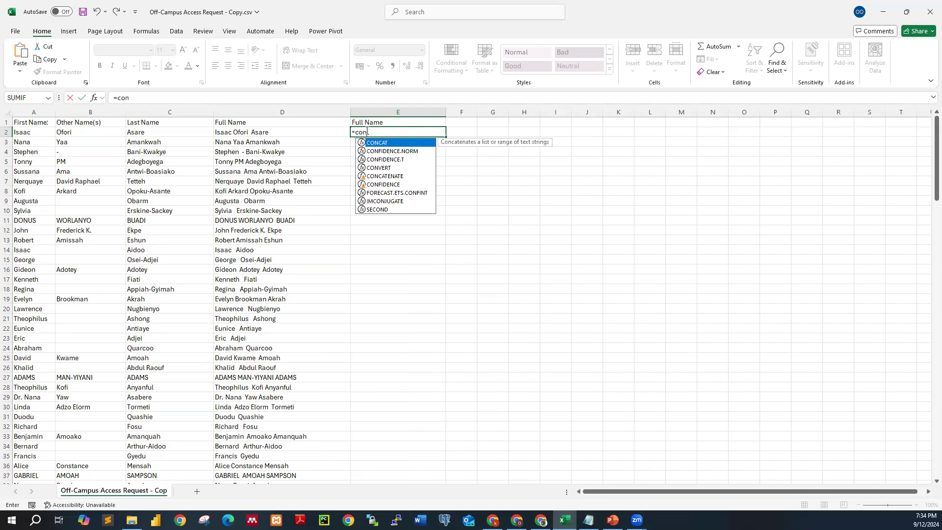
pyautogui.doubleClick(374, 144)
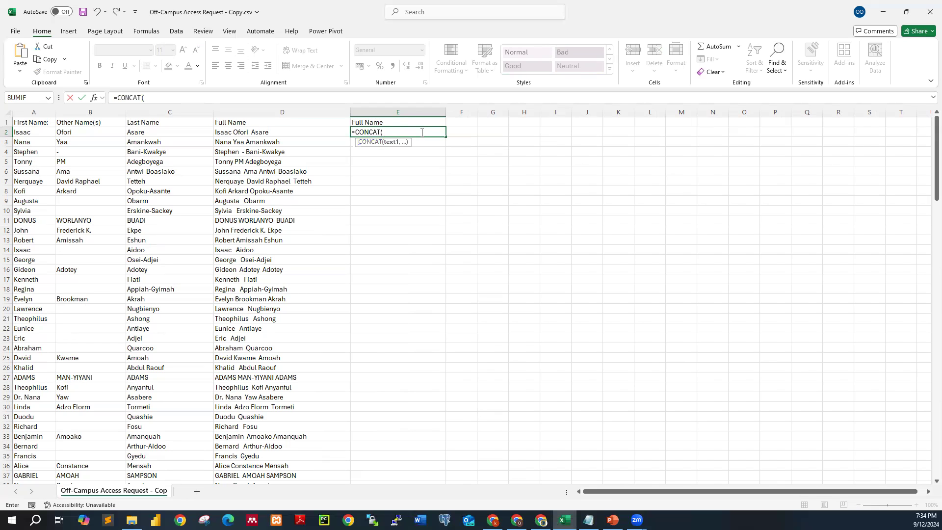
pyautogui.click(34, 132)
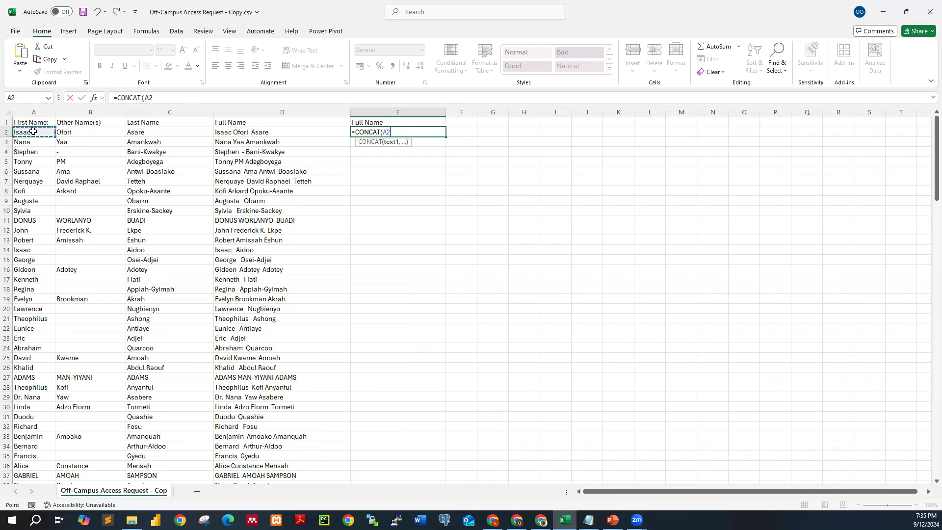
pyautogui.write(', " ",')
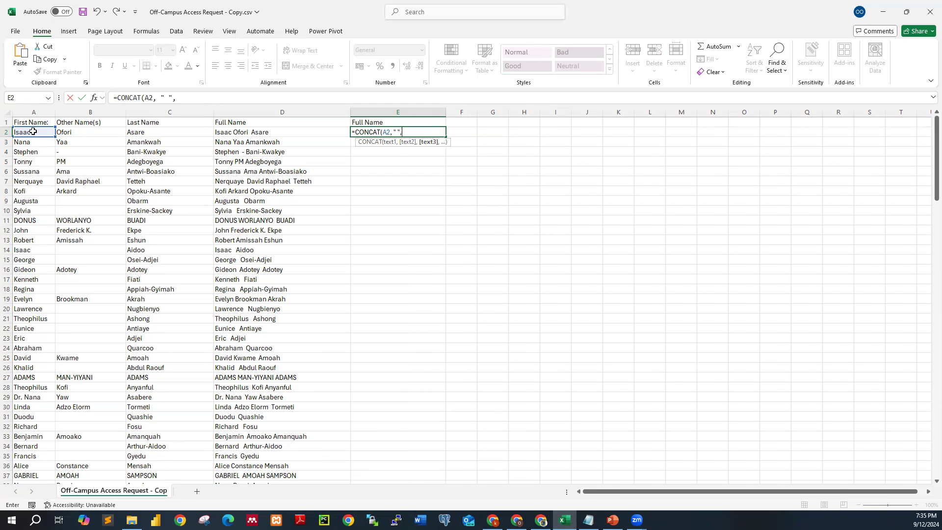
pyautogui.click(77, 132)
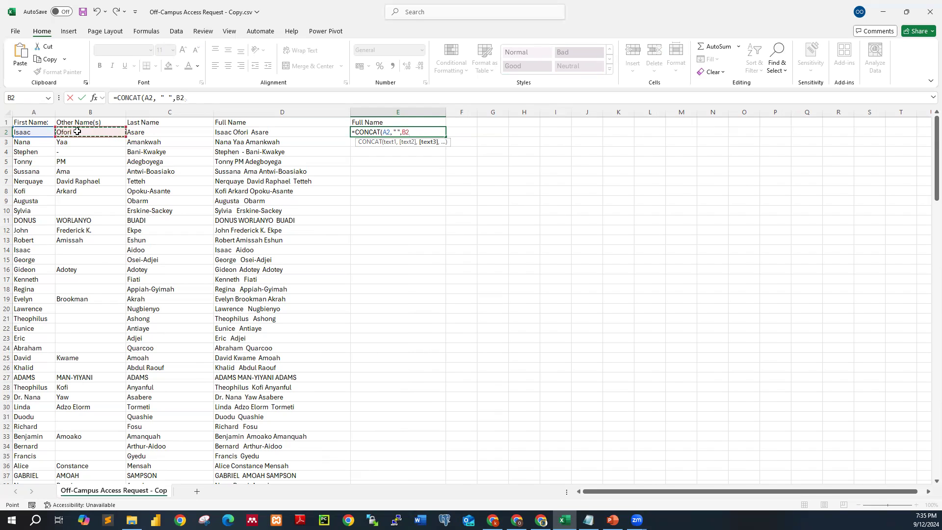
pyautogui.write(',')
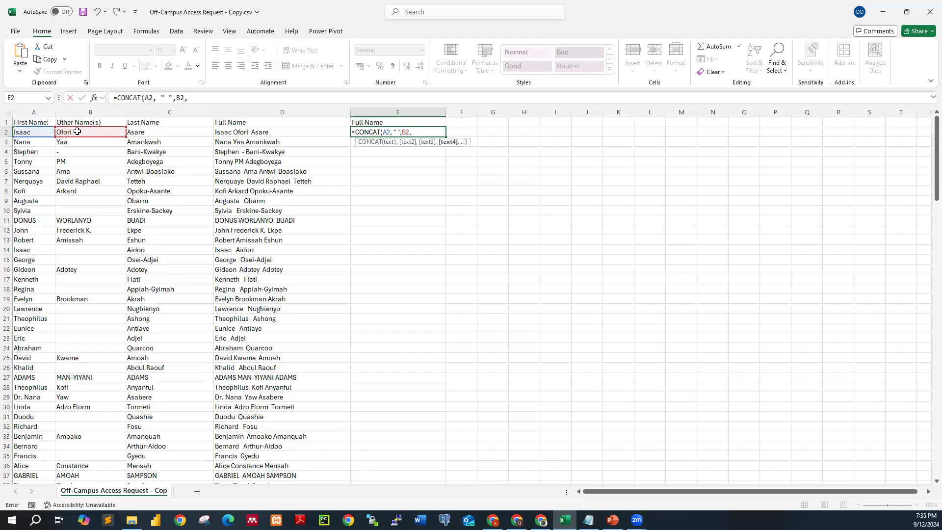
pyautogui.write('" ",')
pyautogui.click(153, 132)
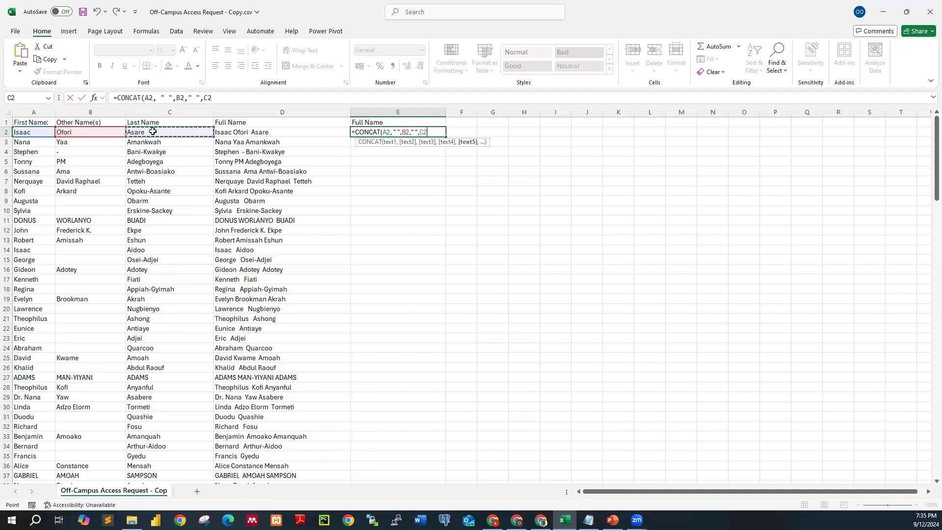
pyautogui.write(')')
pyautogui.click(83, 99)
# - Fill the CONCAT formula down column E and widen column E to fit
pyautogui.moveTo(446, 136); pyautogui.dragTo(444, 431)
pyautogui.scroll(8, 521, 334)
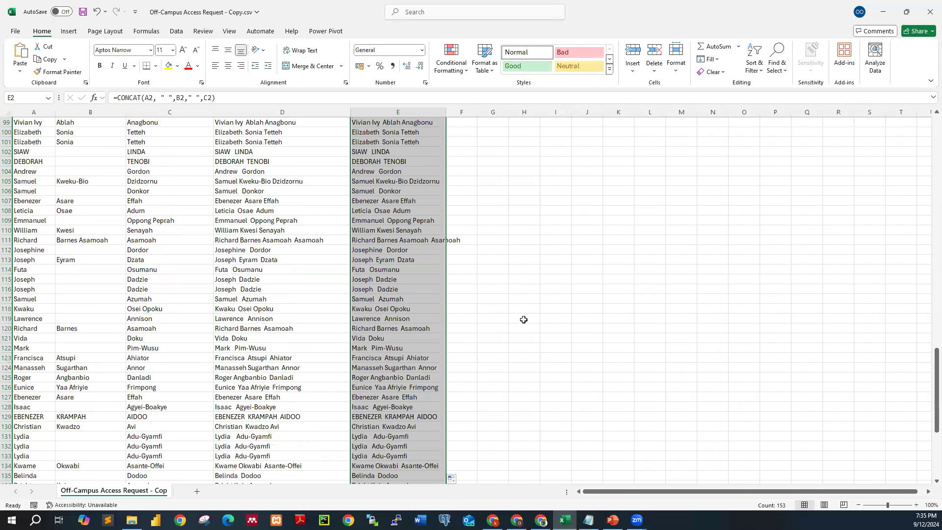
pyautogui.scroll(20, 523, 316)
pyautogui.scroll(13, 522, 314)
pyautogui.moveTo(445, 115); pyautogui.dragTo(474, 116)
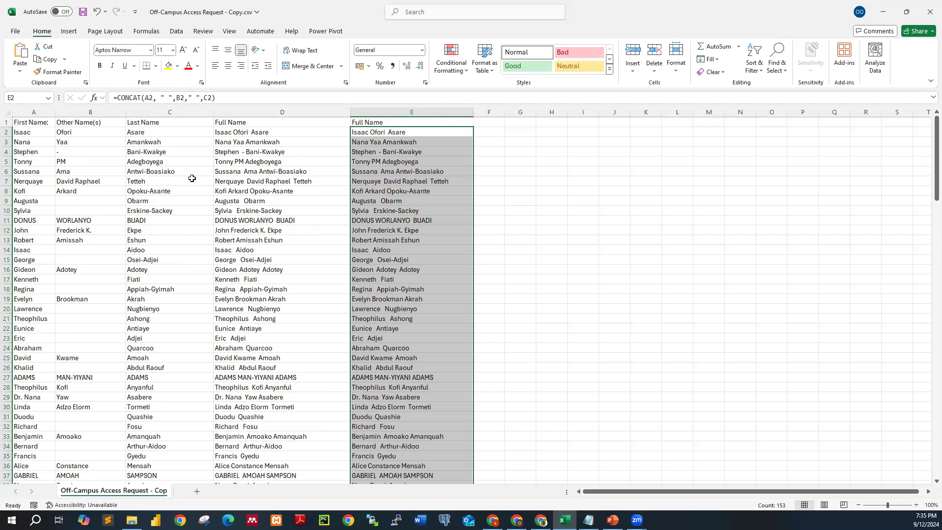
# - Widen column F
pyautogui.moveTo(509, 116); pyautogui.dragTo(604, 115)
# - Try deleting the source columns A to C, then undo the deletion
pyautogui.moveTo(37, 118); pyautogui.dragTo(186, 142)
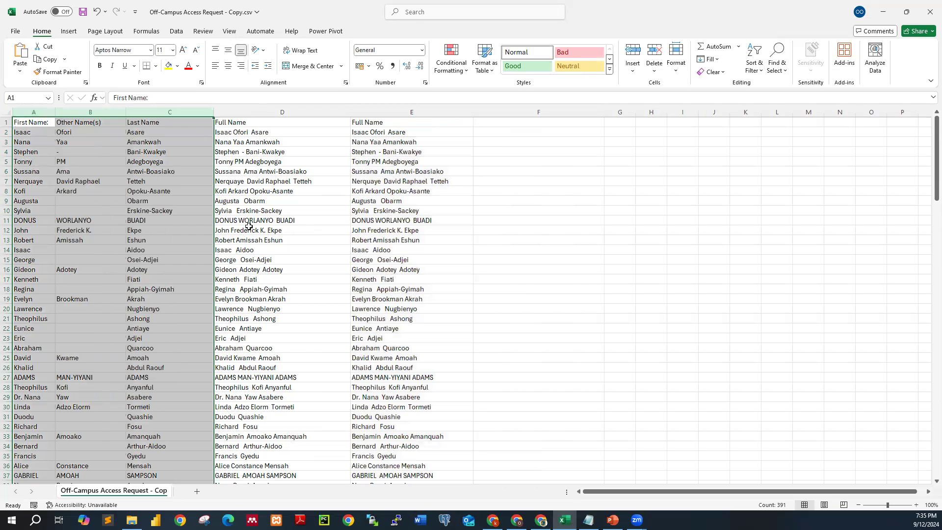
pyautogui.rightClick(152, 166)
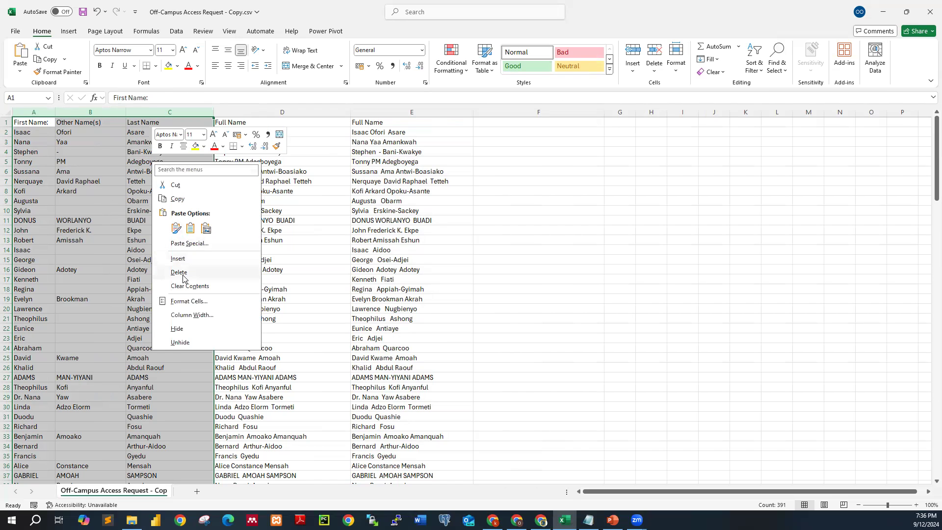
pyautogui.click(183, 273)
pyautogui.click(513, 259)
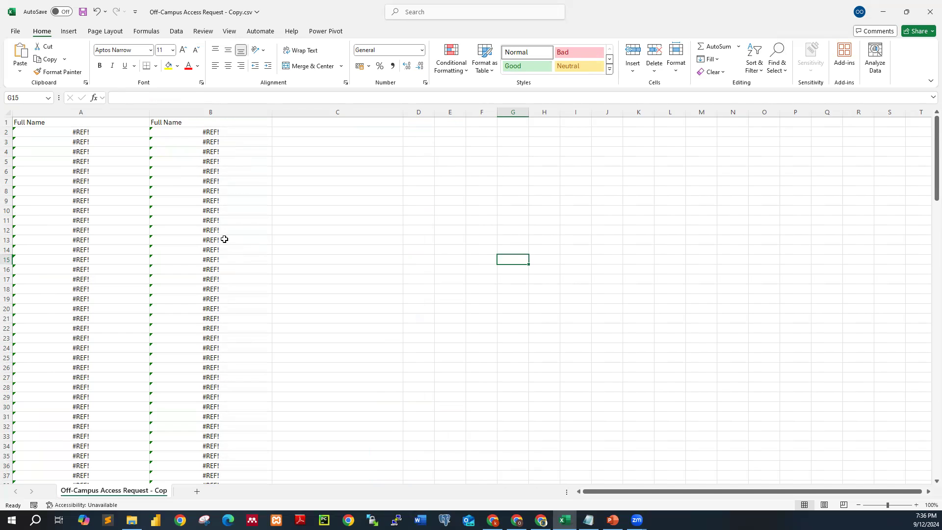
pyautogui.click(94, 16)
pyautogui.click(510, 239)
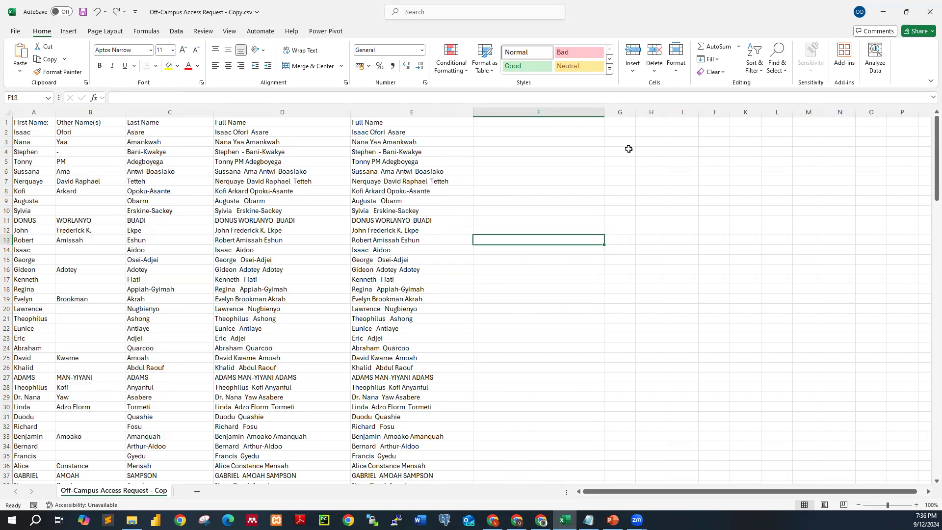
# - Widen column G and enter the header Full Name in G1
pyautogui.click(548, 124)
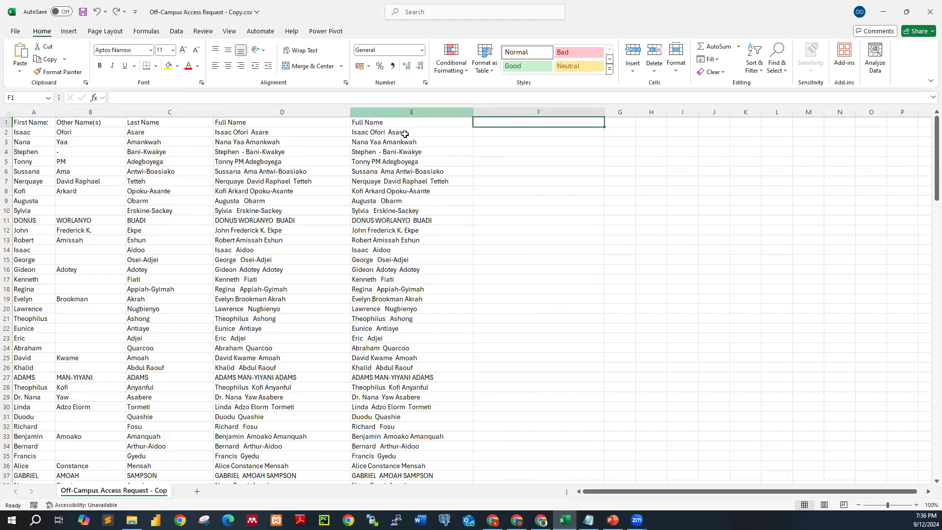
pyautogui.click(368, 137)
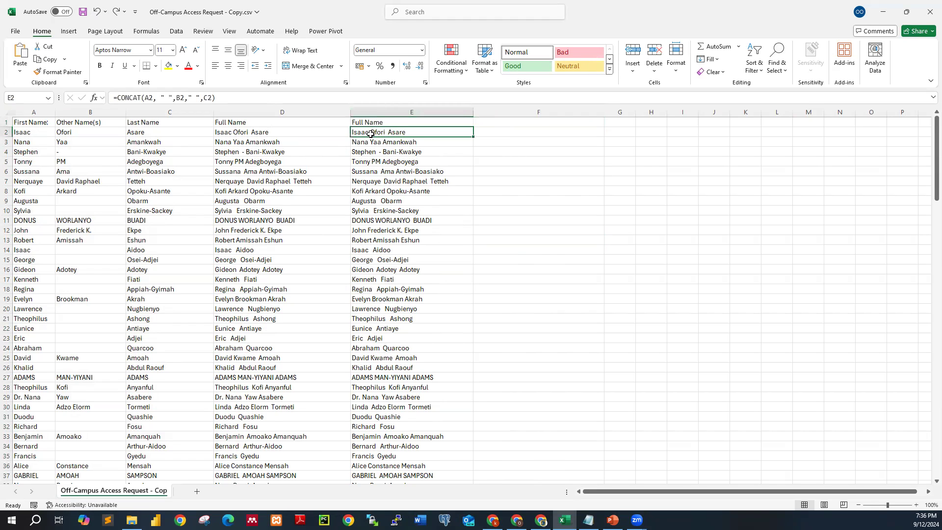
pyautogui.click(628, 118)
pyautogui.moveTo(636, 112); pyautogui.dragTo(717, 113)
pyautogui.write('full')
pyautogui.press('BackSpace')
pyautogui.press('BackSpace')
pyautogui.press('BackSpace')
pyautogui.press('BackSpace')
pyautogui.write('ll Neme')
pyautogui.press('BackSpace')
pyautogui.press('BackSpace')
pyautogui.write('me')
pyautogui.press('Return')
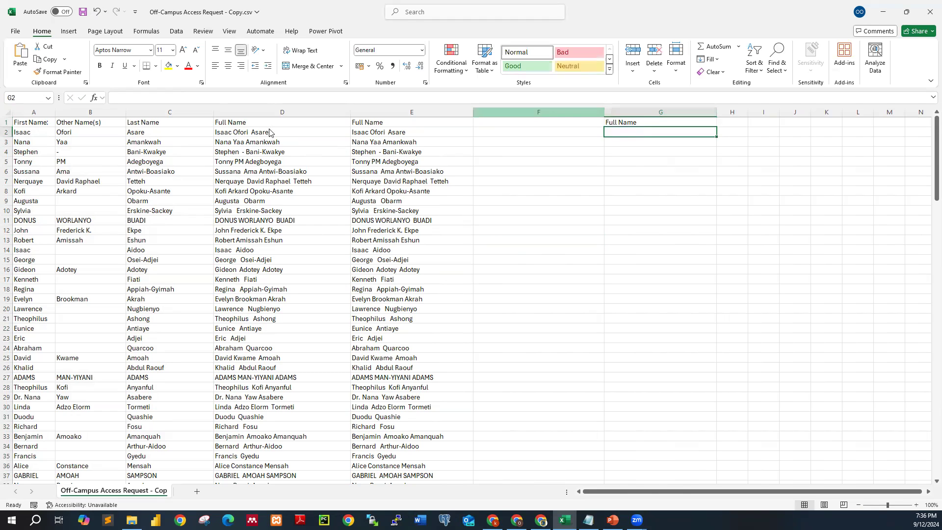
# - Copy the full names in D2:D154 and paste them as values starting at G2
pyautogui.moveTo(269, 133); pyautogui.dragTo(286, 465)
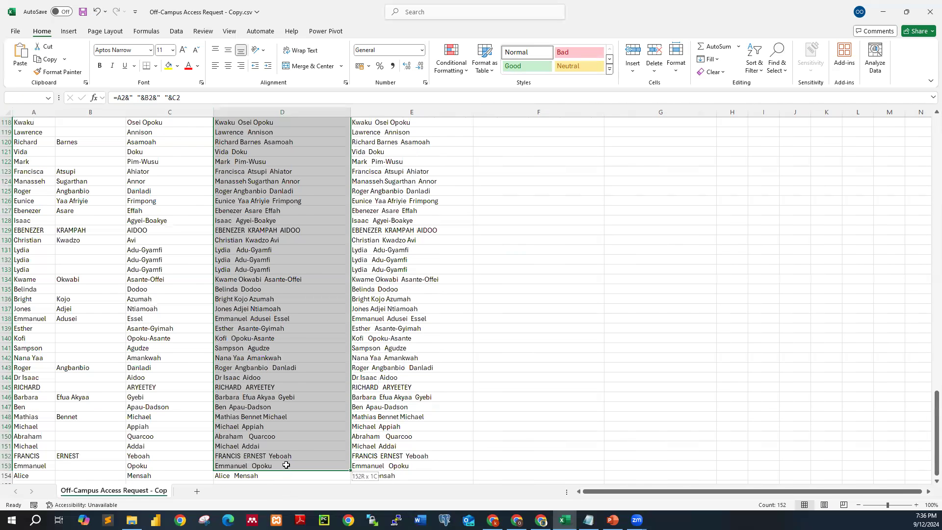
pyautogui.rightClick(337, 204)
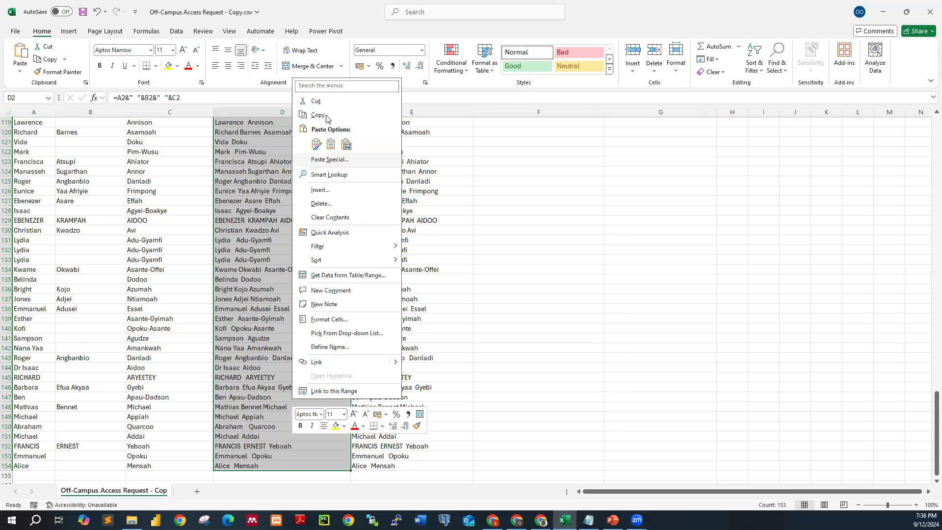
pyautogui.click(328, 114)
pyautogui.scroll(1, 631, 139)
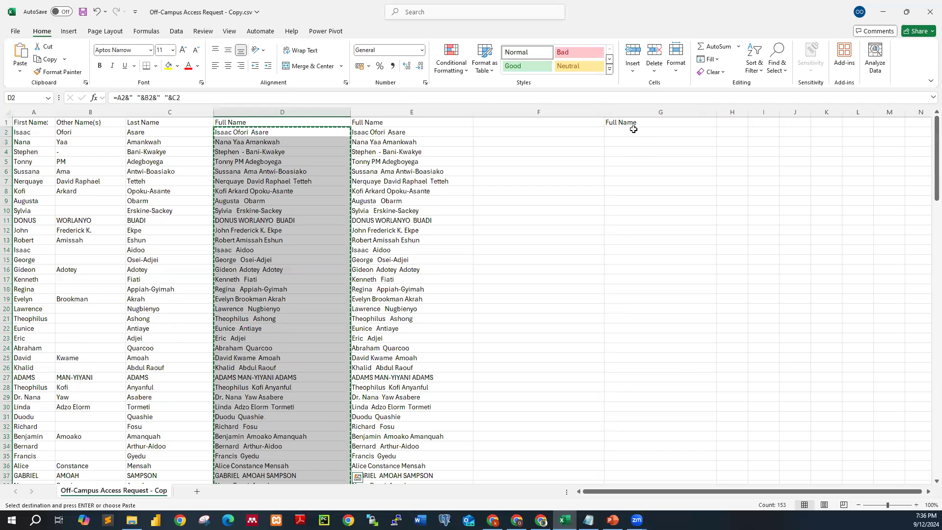
pyautogui.click(634, 132)
pyautogui.rightClick(635, 131)
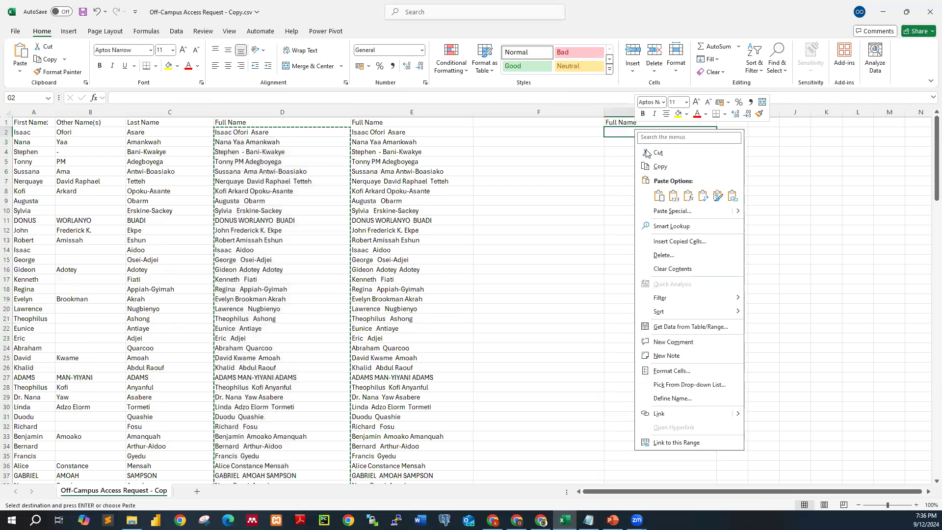
pyautogui.click(675, 196)
pyautogui.click(781, 250)
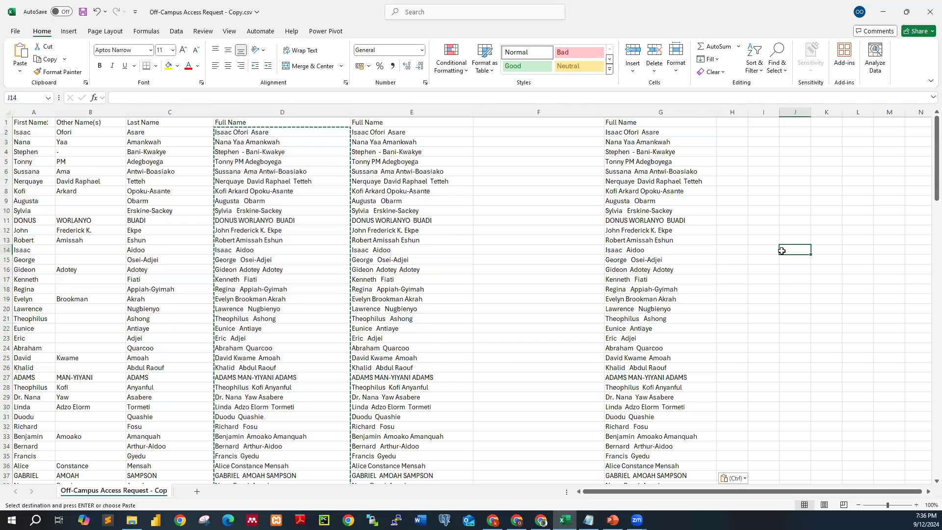
pyautogui.press('Escape')
# - Compare the pasted value in G2 with the formulas in D2 and E2
pyautogui.click(513, 251)
pyautogui.click(650, 133)
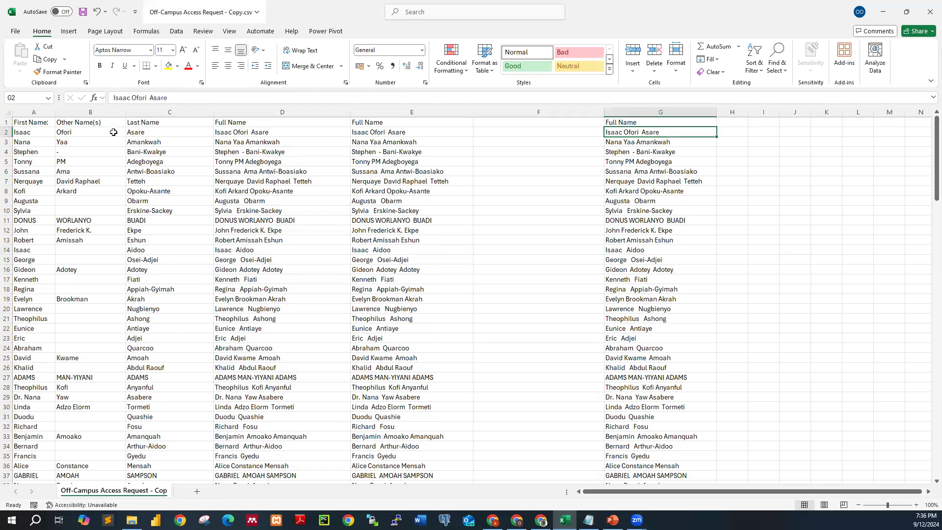
pyautogui.click(264, 133)
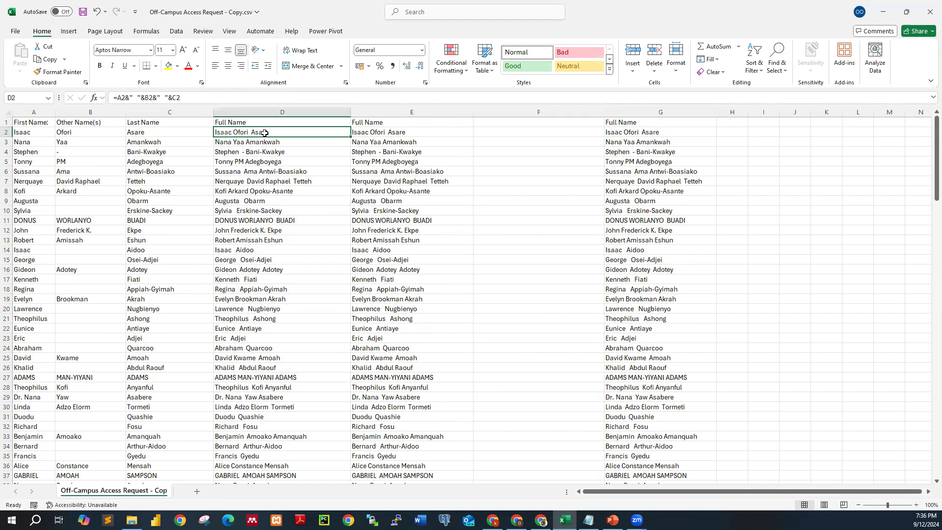
pyautogui.press('Right')
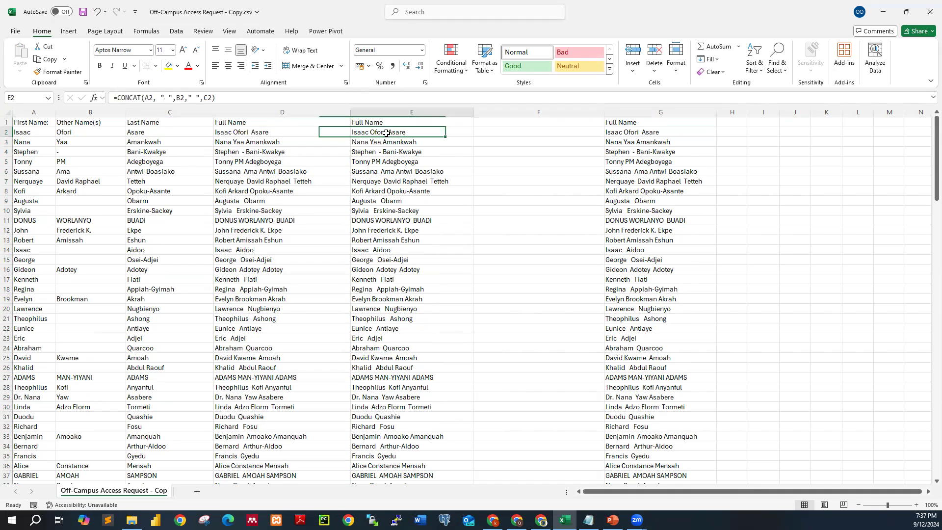
pyautogui.click(520, 191)
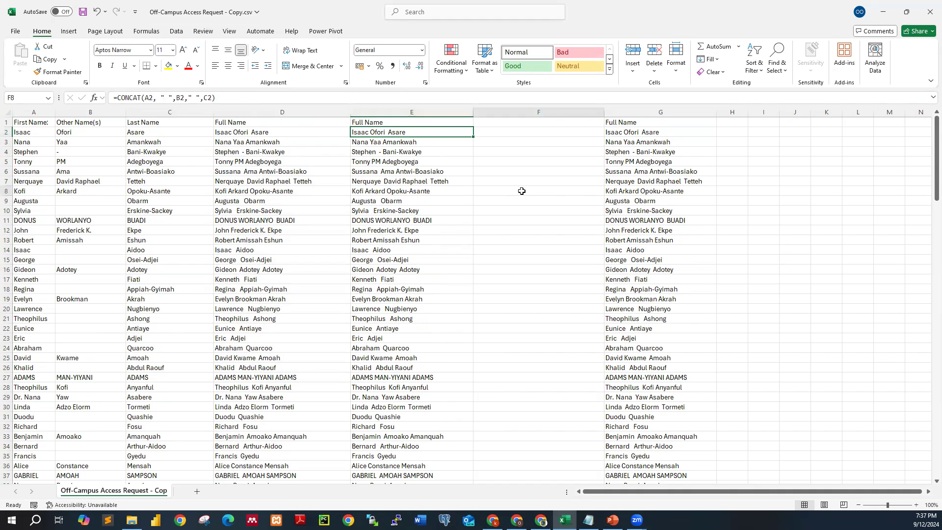
# - Delete columns A through E, leaving only the pasted full-name values
pyautogui.click(31, 112)
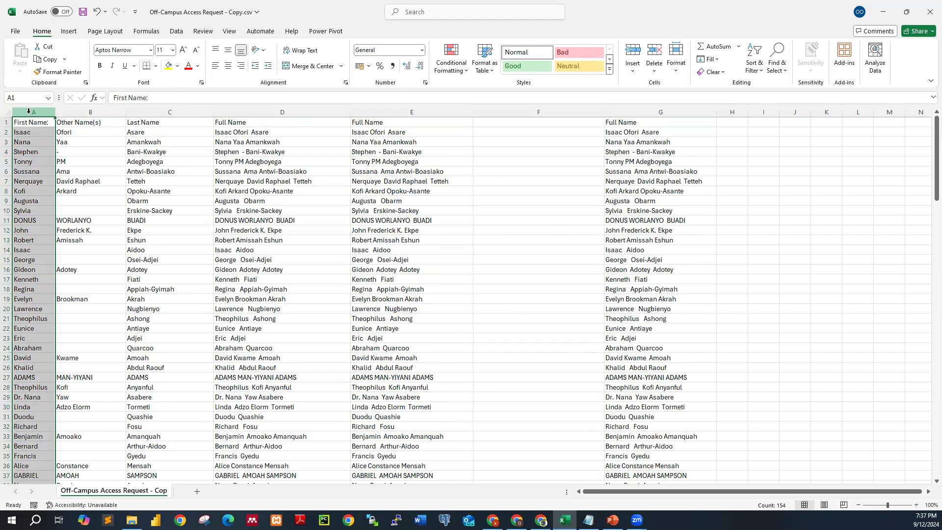
pyautogui.click(388, 111)
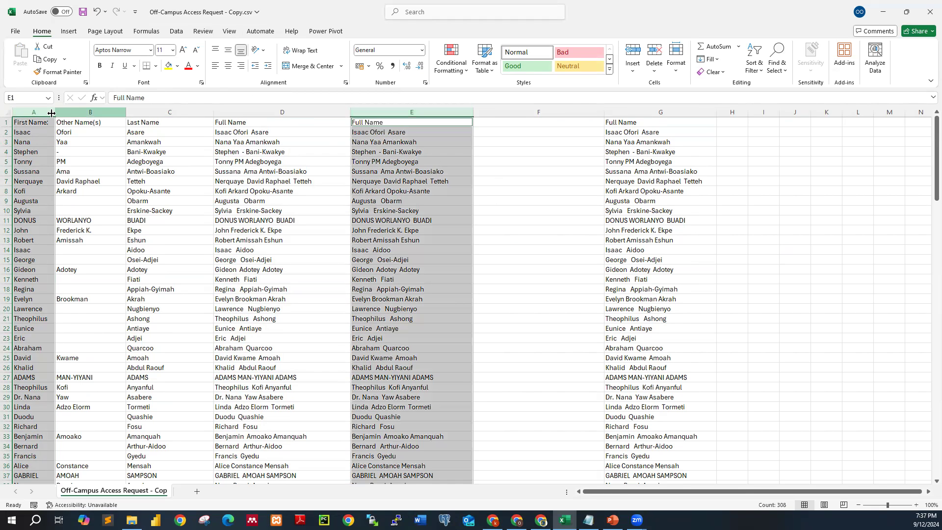
pyautogui.click(34, 110)
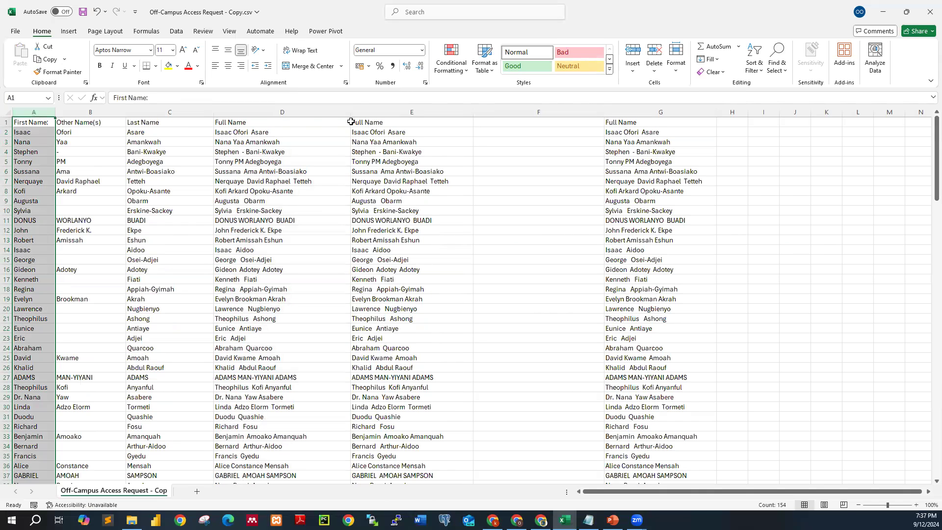
pyautogui.keyDown('shift'); pyautogui.click(388, 112); pyautogui.keyUp('shift')
pyautogui.rightClick(391, 152)
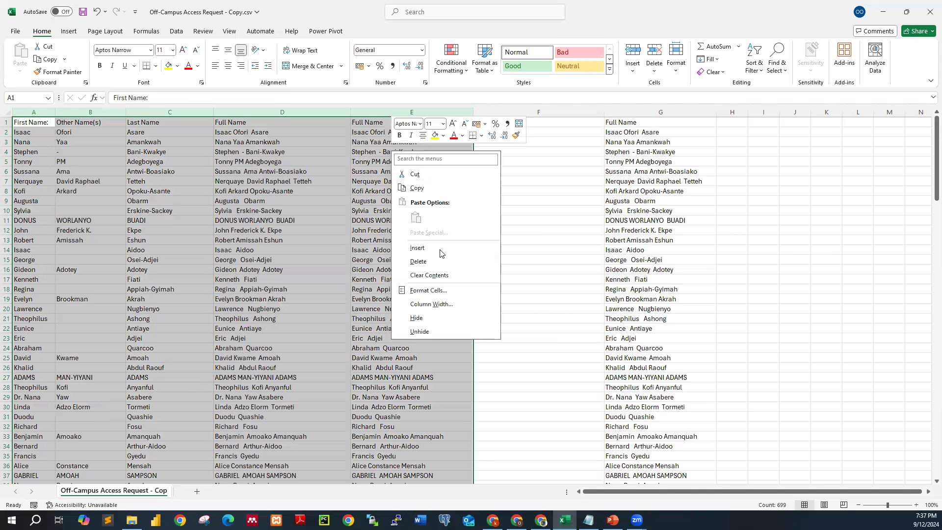
pyautogui.click(418, 261)
pyautogui.click(616, 275)
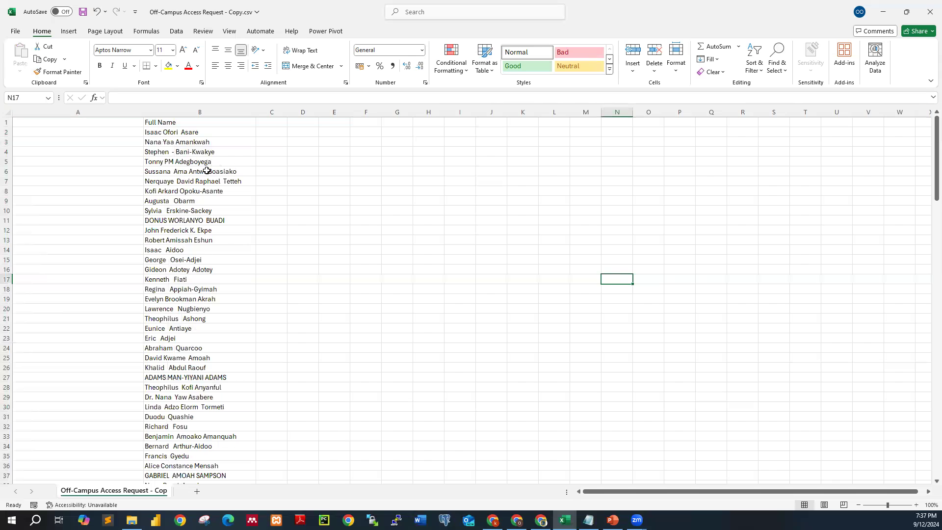
# - Delete the empty column A so the Full Name list starts in column A
pyautogui.click(99, 112)
pyautogui.rightClick(100, 113)
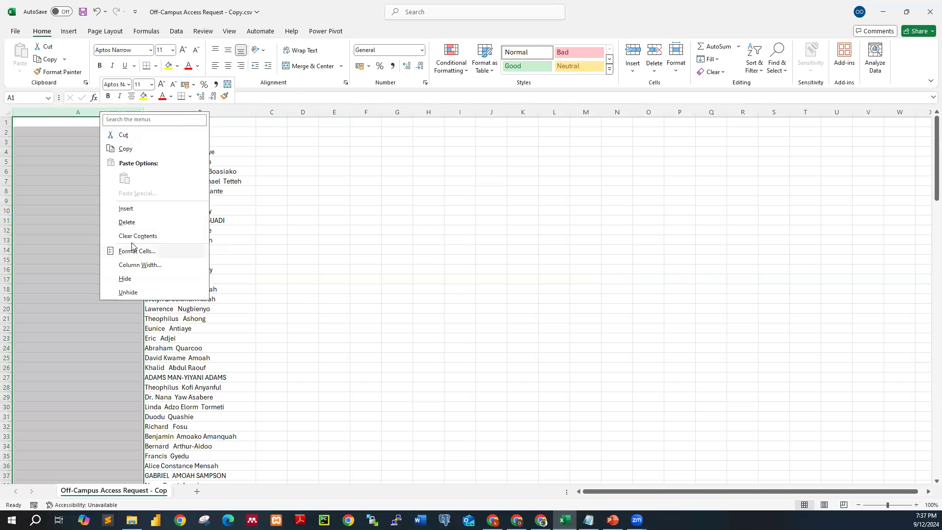
pyautogui.click(127, 222)
pyautogui.click(267, 250)
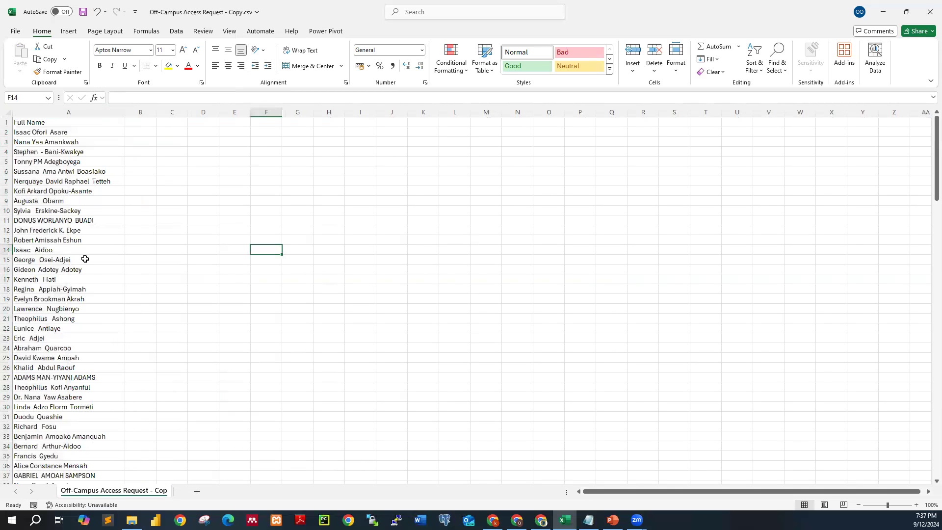
pyautogui.click(212, 248)
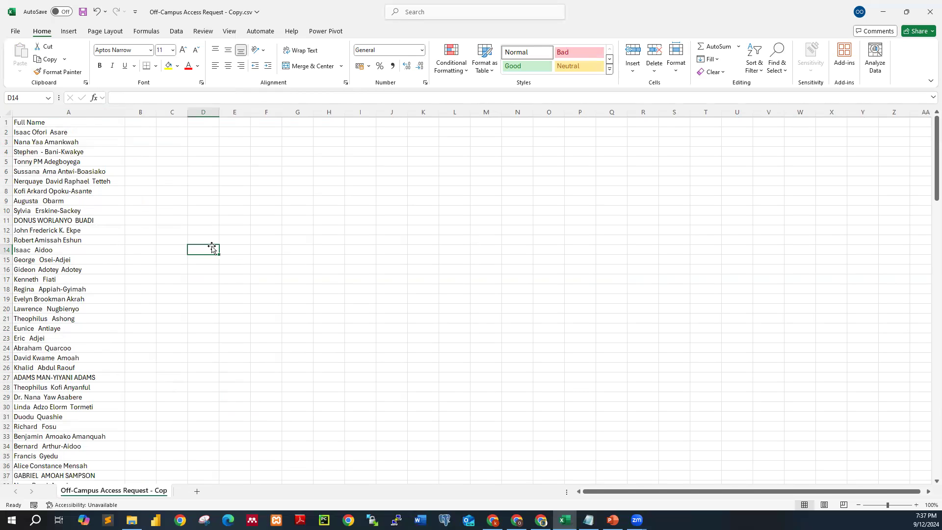